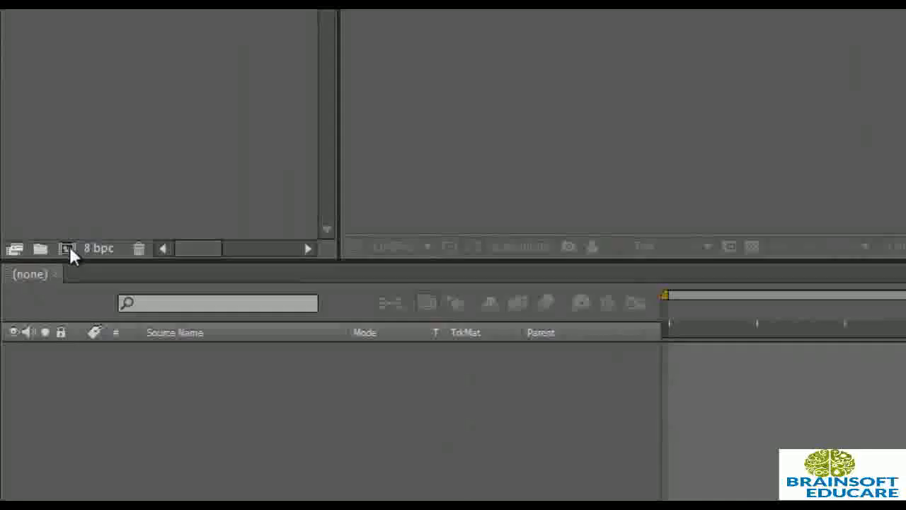
Step: Create a new composition named "Tutorial 6"
left_click(44, 301)
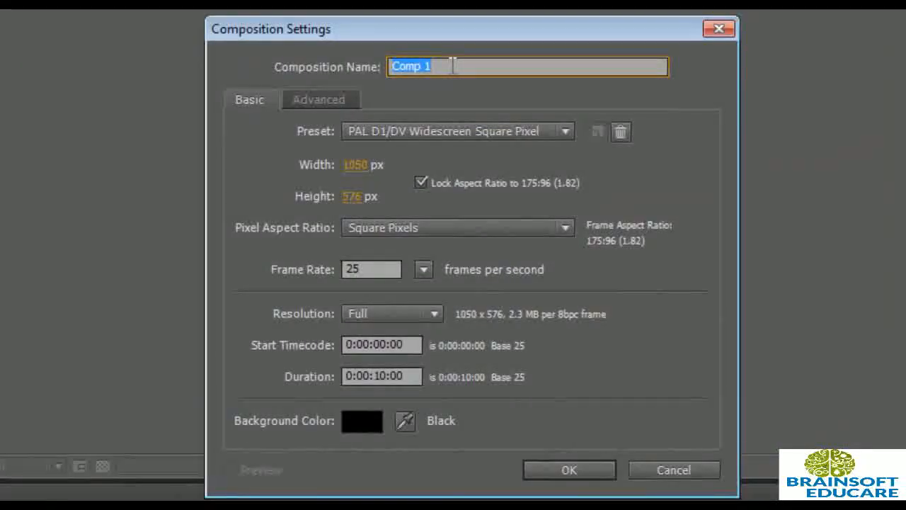
type("Tutorial 6")
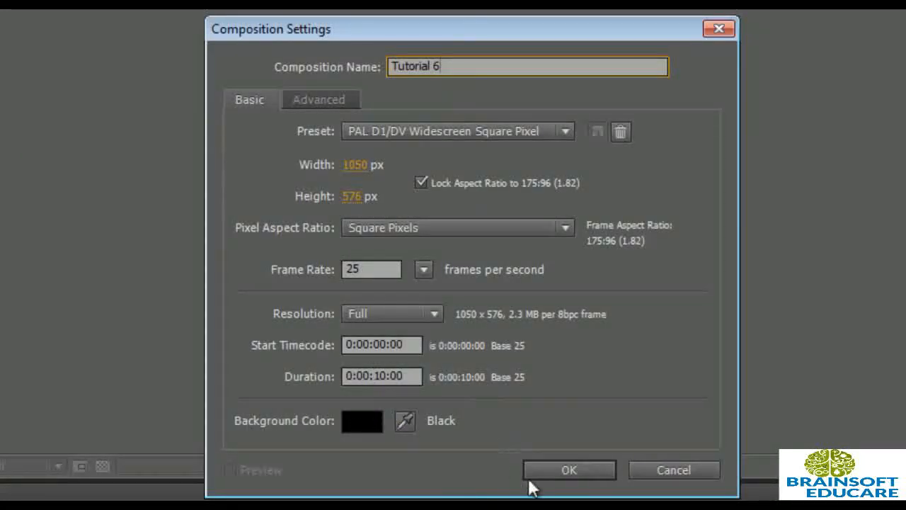
left_click(566, 469)
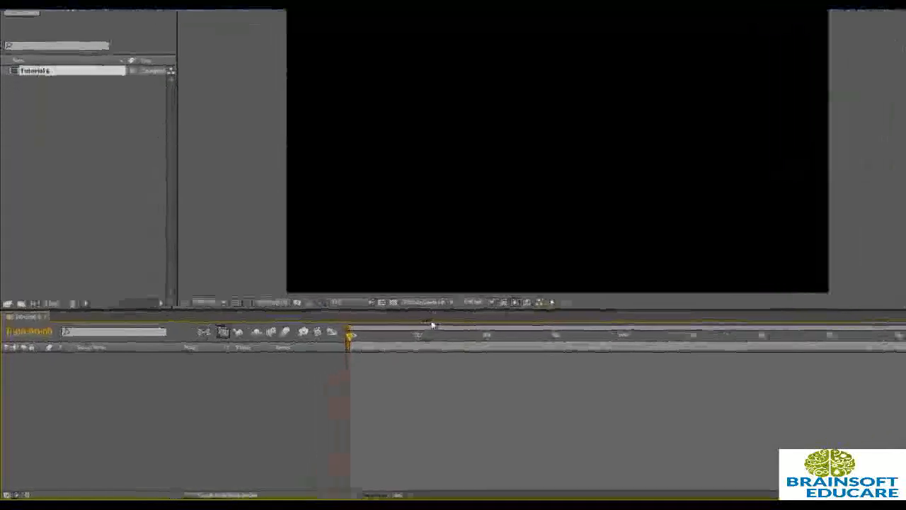
mouse_move(464, 287)
left_mouse_down()
mouse_move(530, 296)
mouse_move(455, 292)
mouse_move(480, 290)
mouse_move(455, 283)
left_mouse_up()
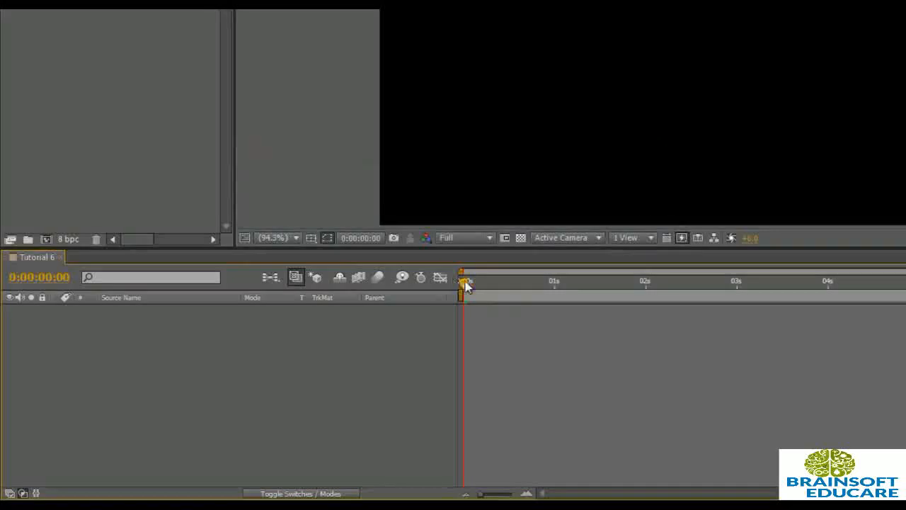
left_click_drag(472, 284, 349, 389)
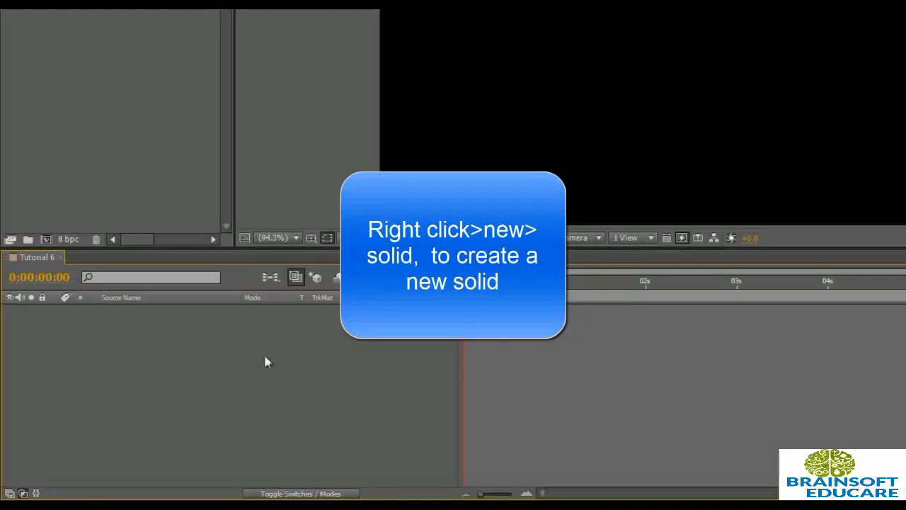
Step: Add a new solid layer in deep blue (001398) at composition size to the Tutorial 6 timeline
right_click(194, 331)
mouse_move(228, 341)
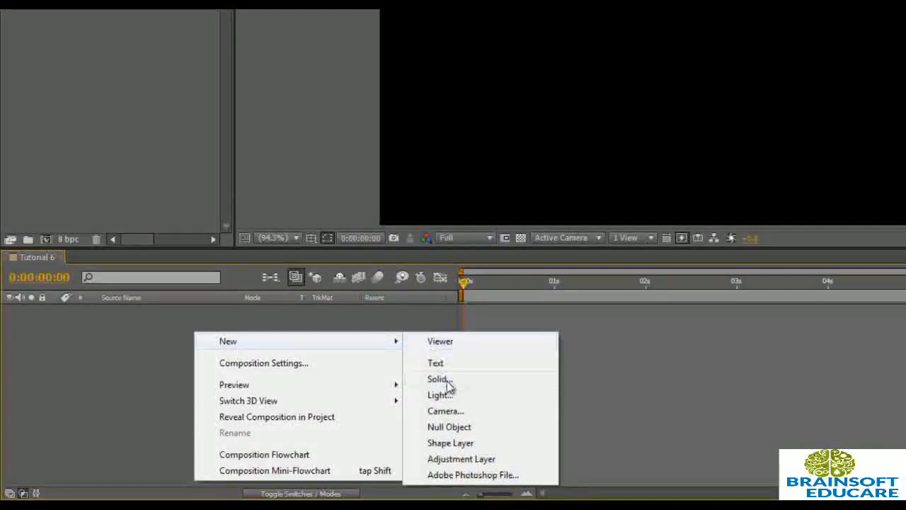
left_click(441, 380)
left_click_drag(523, 53, 436, 52)
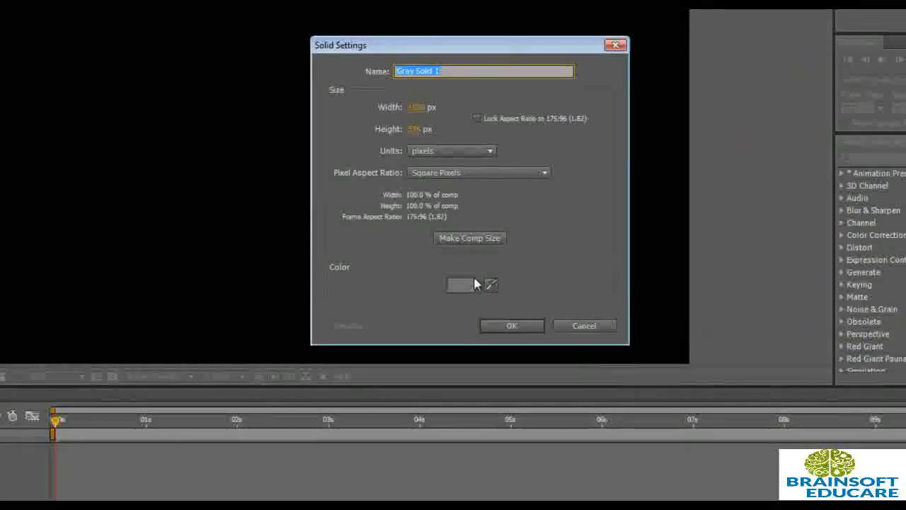
left_click(460, 285)
left_click(731, 163)
mouse_move(639, 181)
left_mouse_down()
mouse_move(717, 95)
mouse_move(716, 175)
left_mouse_up()
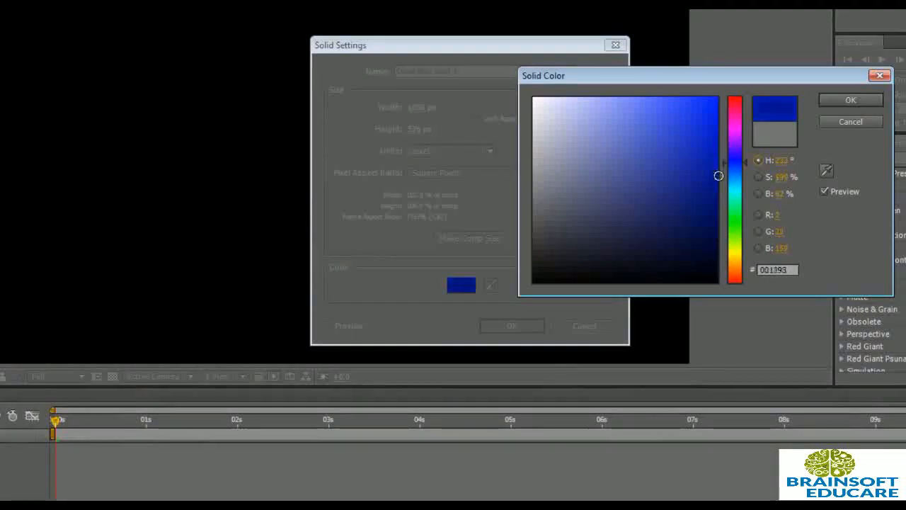
left_click(850, 100)
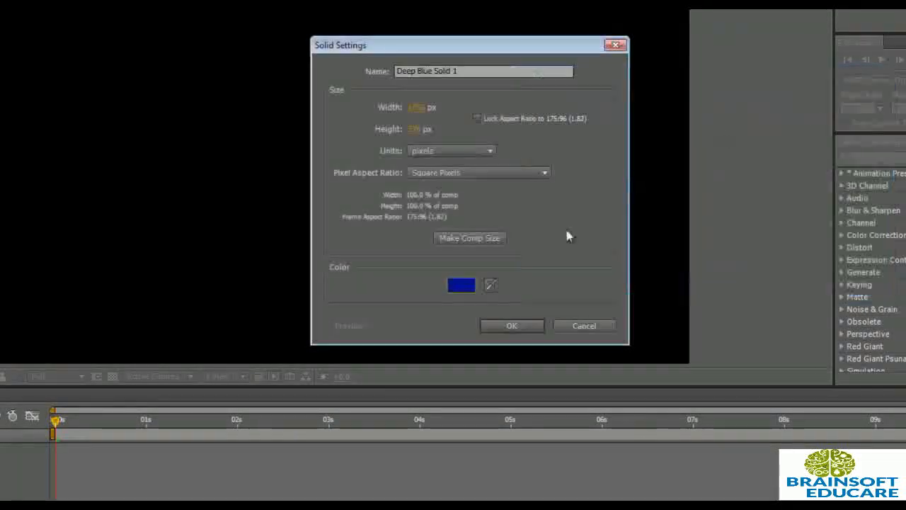
left_click(490, 239)
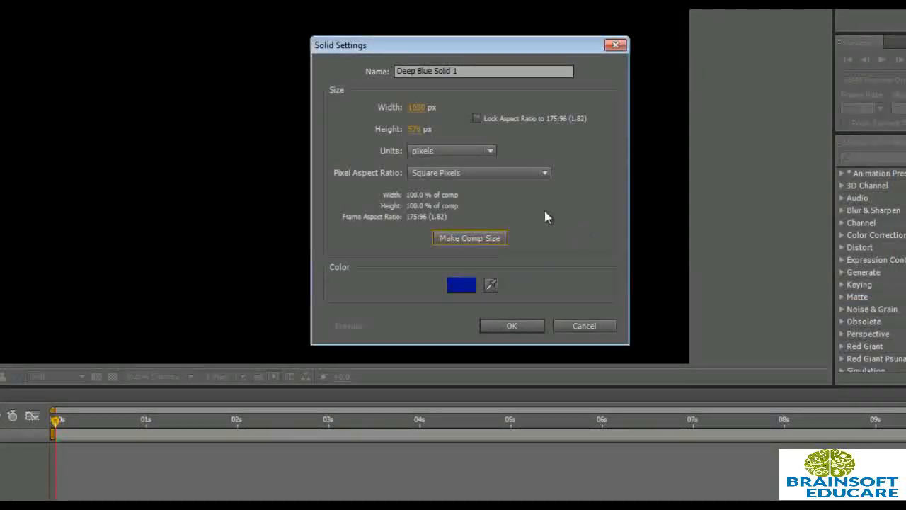
left_click(514, 325)
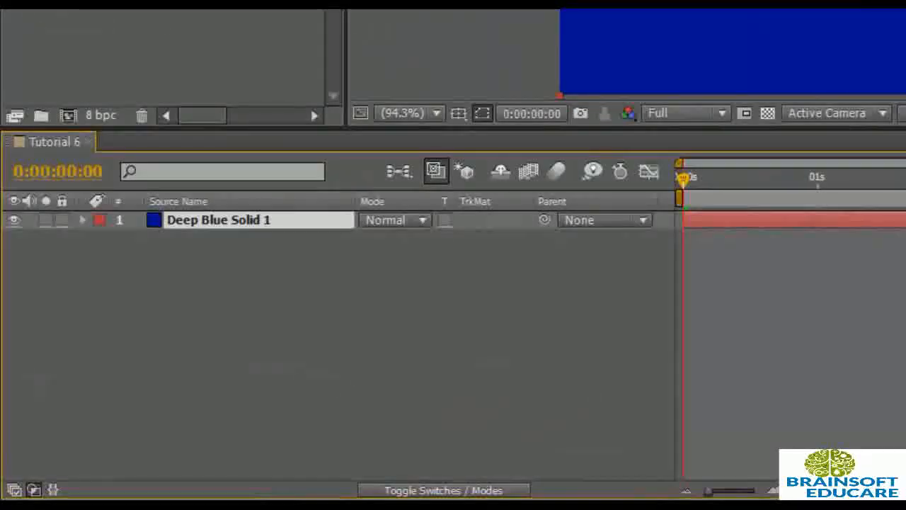
Step: Expand the Transform properties of the deep blue solid layer in the timeline
left_click(233, 282)
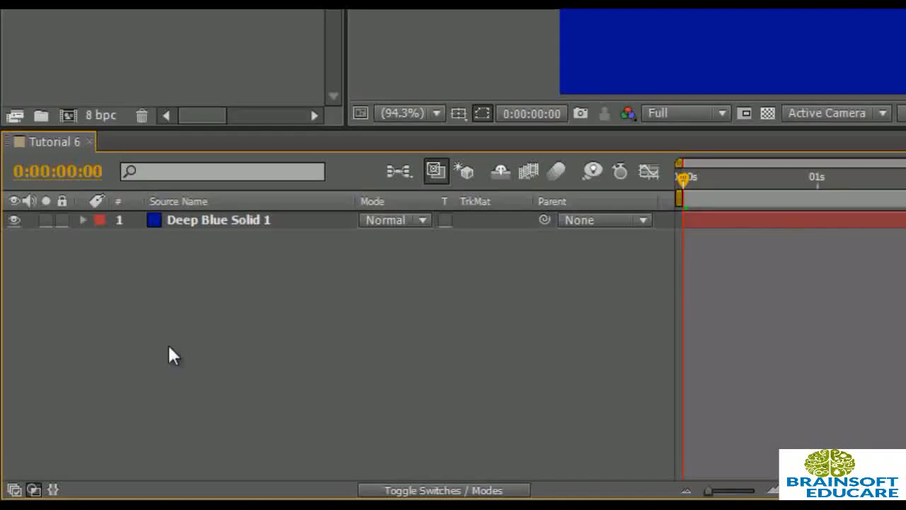
left_click(199, 218)
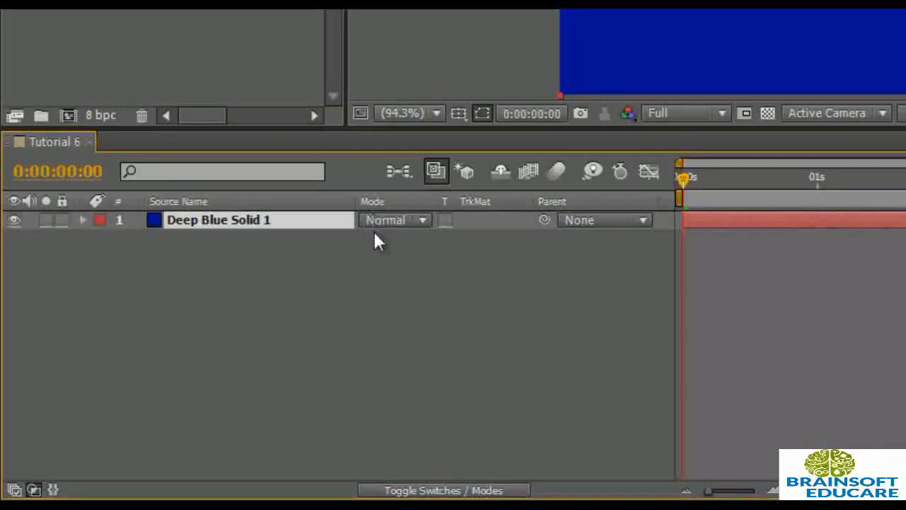
left_click(83, 221)
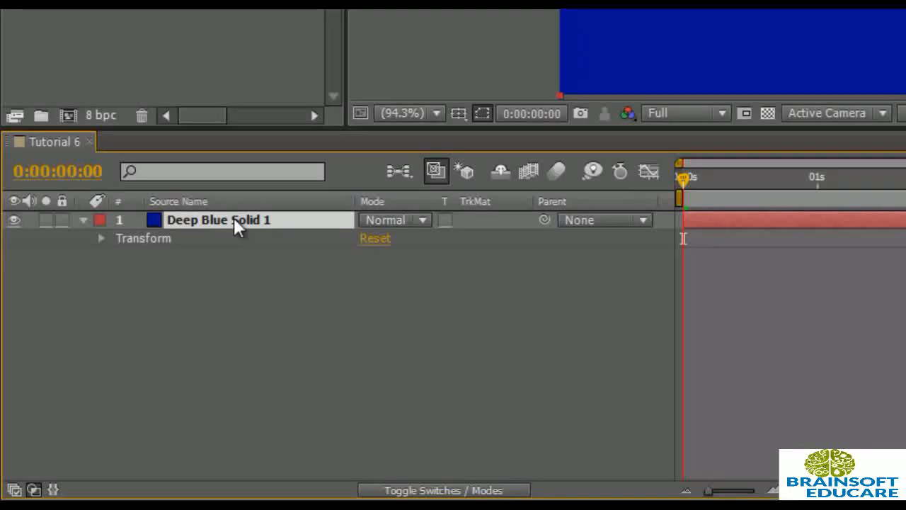
left_click(102, 239)
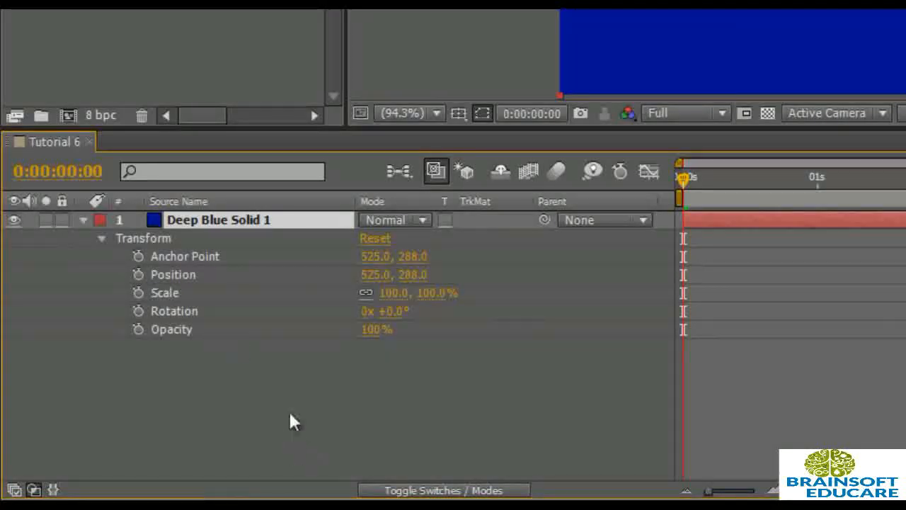
left_click(253, 405)
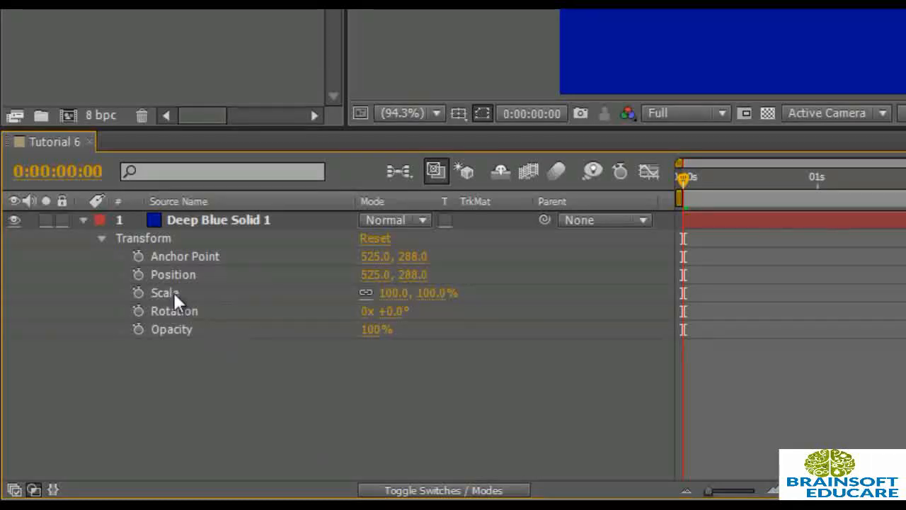
Step: Set the deep blue solid's scale to 50%
left_click(207, 221)
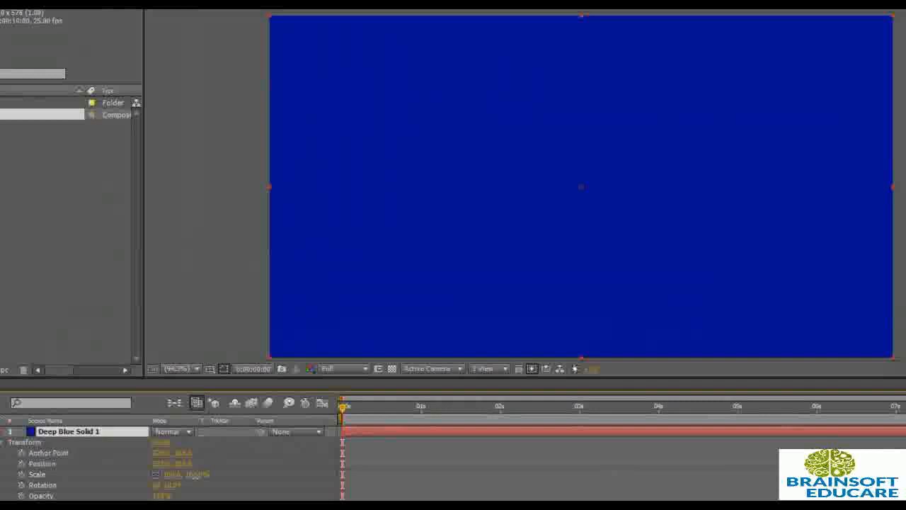
left_click(194, 474)
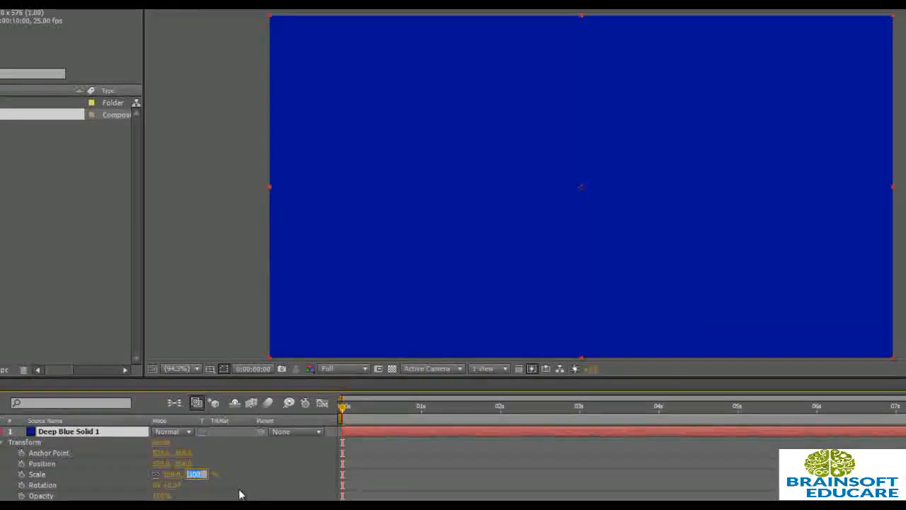
type("50")
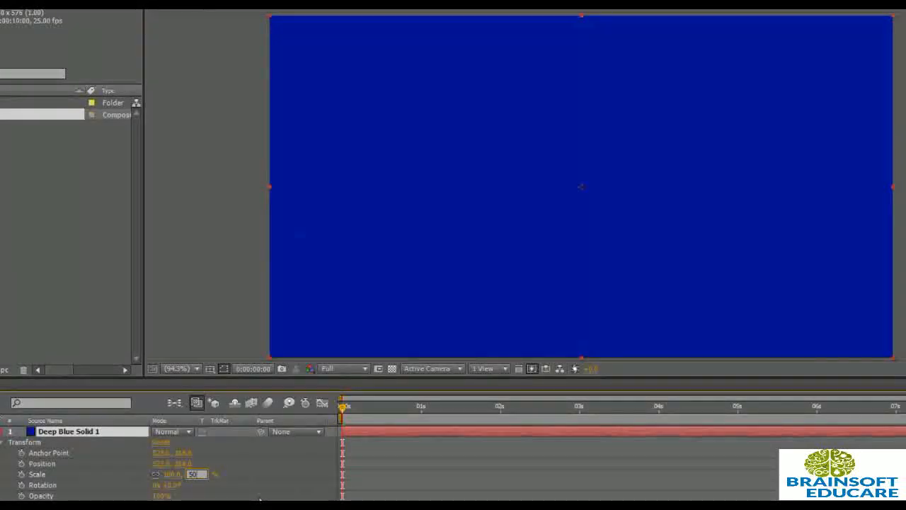
key("Return")
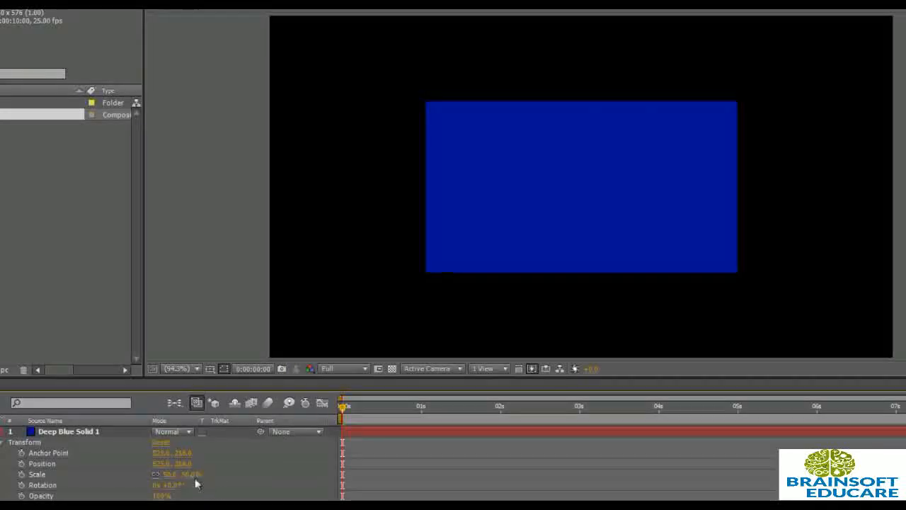
Step: Enlarge the solid's scale to about 53%, and set it back to 50%
left_click_drag(169, 473, 191, 480)
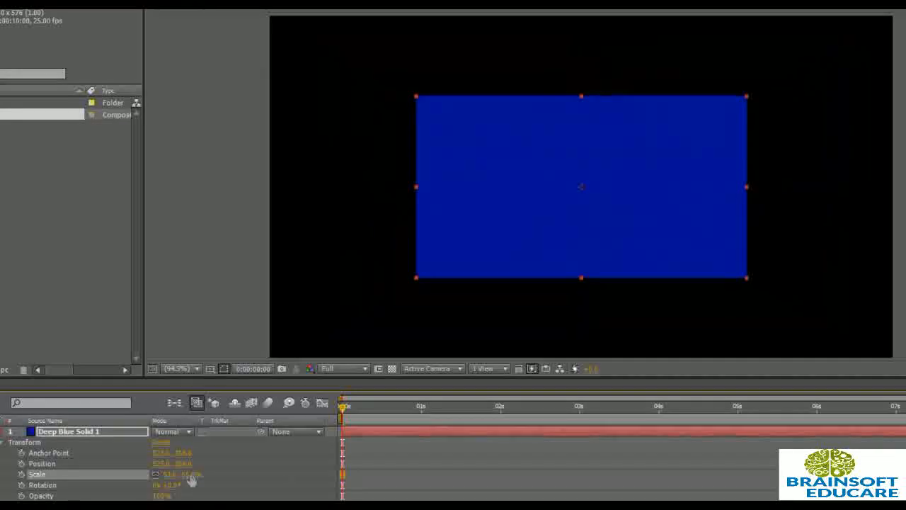
left_click(190, 475)
type("50")
key("Return")
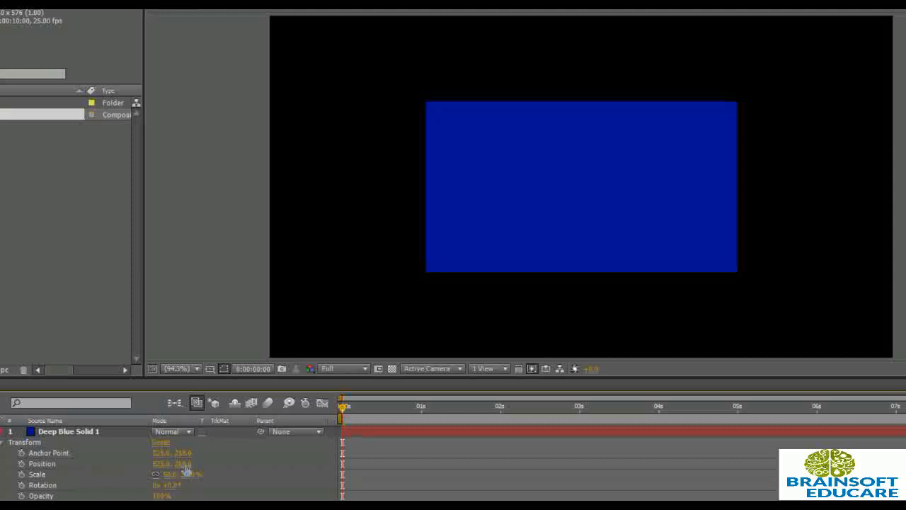
Step: Try shifting the solid's horizontal and vertical position slightly, and undo both position changes
left_click(90, 433)
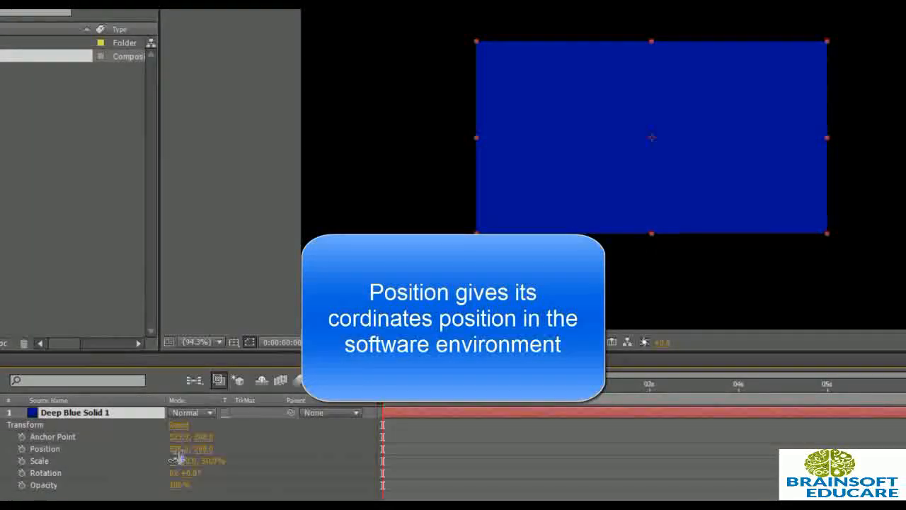
left_click_drag(176, 450, 206, 455)
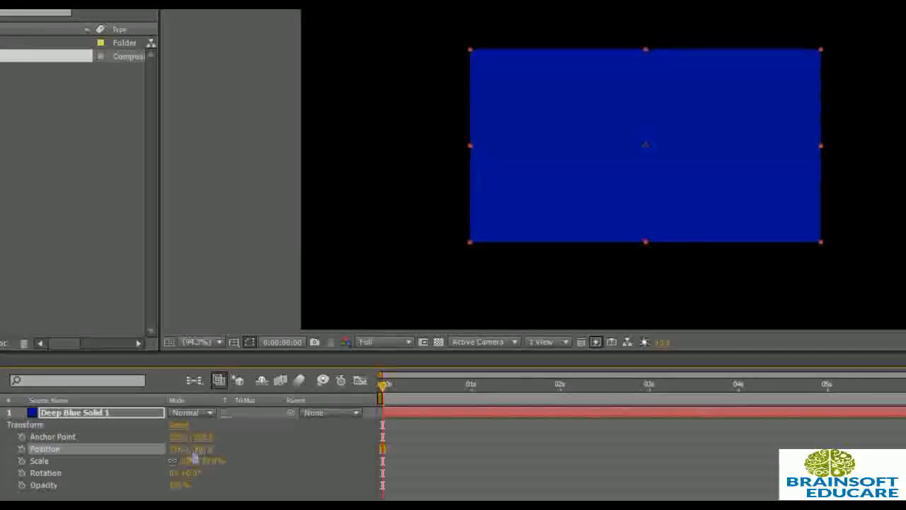
key("ctrl+z")
key("ctrl+z")
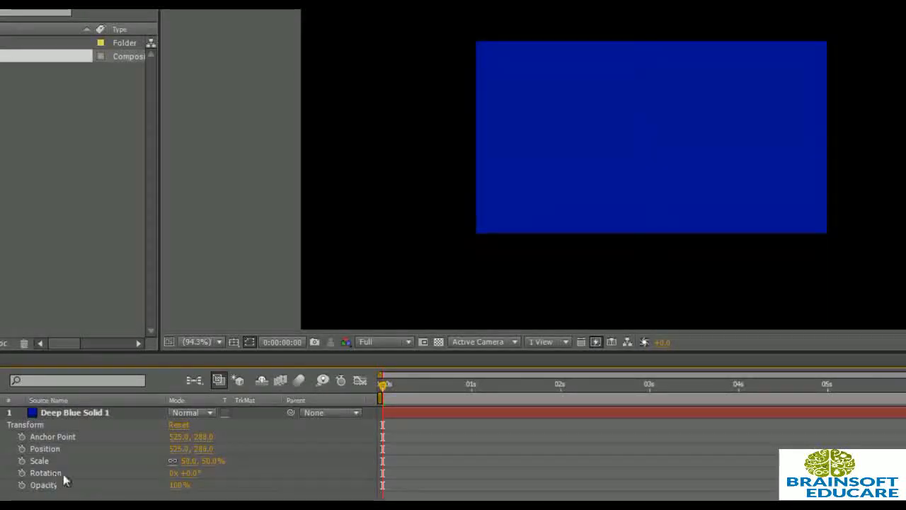
Step: Try changing the solid's rotation, and lower its opacity to 50%
mouse_move(188, 472)
left_mouse_down()
mouse_move(285, 472)
mouse_move(232, 463)
mouse_move(212, 467)
mouse_move(269, 467)
mouse_move(220, 467)
mouse_move(250, 466)
mouse_move(188, 481)
left_mouse_up()
left_click(192, 473)
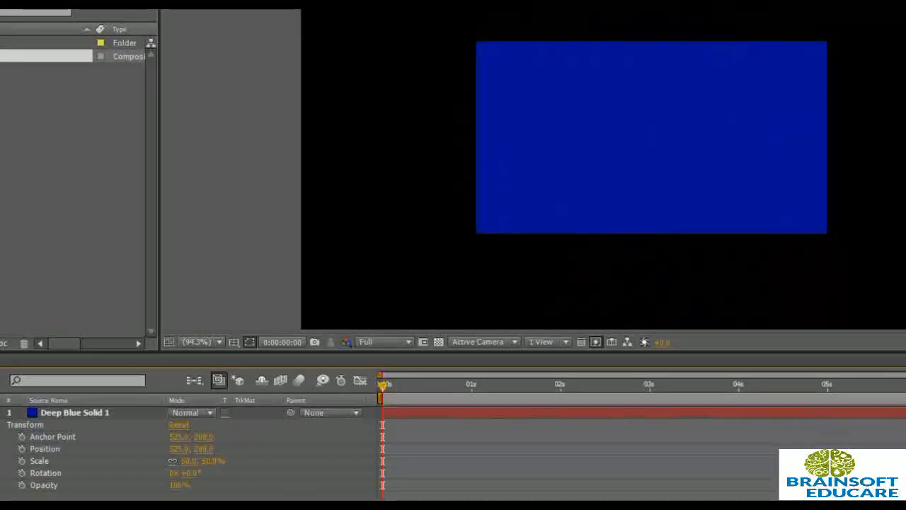
left_click(174, 485)
left_click_drag(174, 486, 135, 498)
left_click(133, 496)
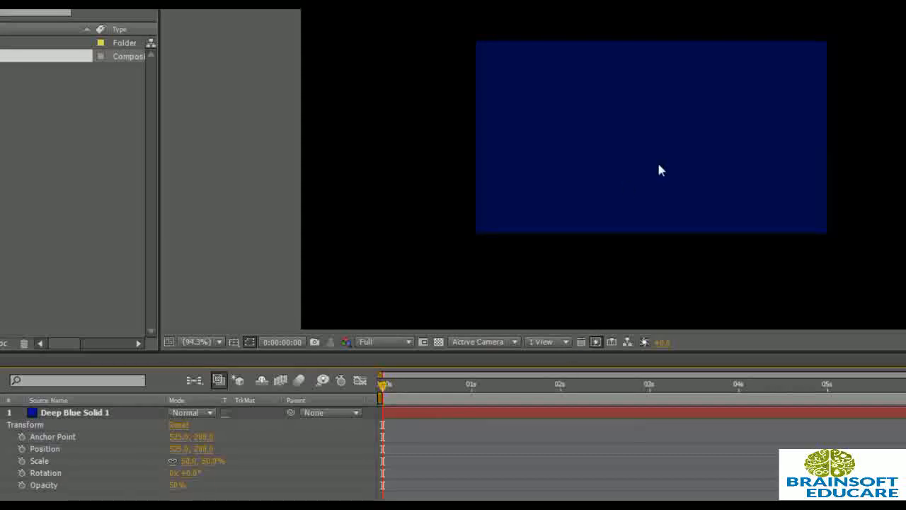
Step: Set the solid's opacity to 20%
left_click(176, 486)
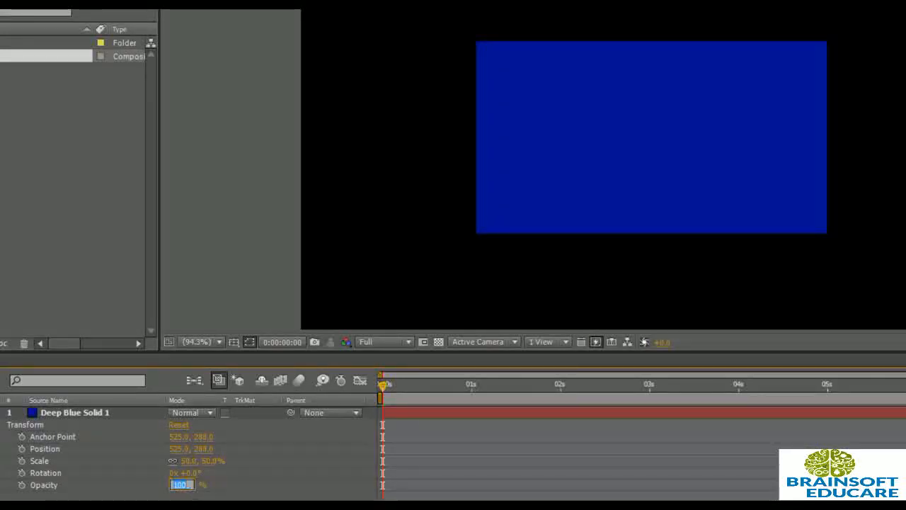
type("20")
key("Return")
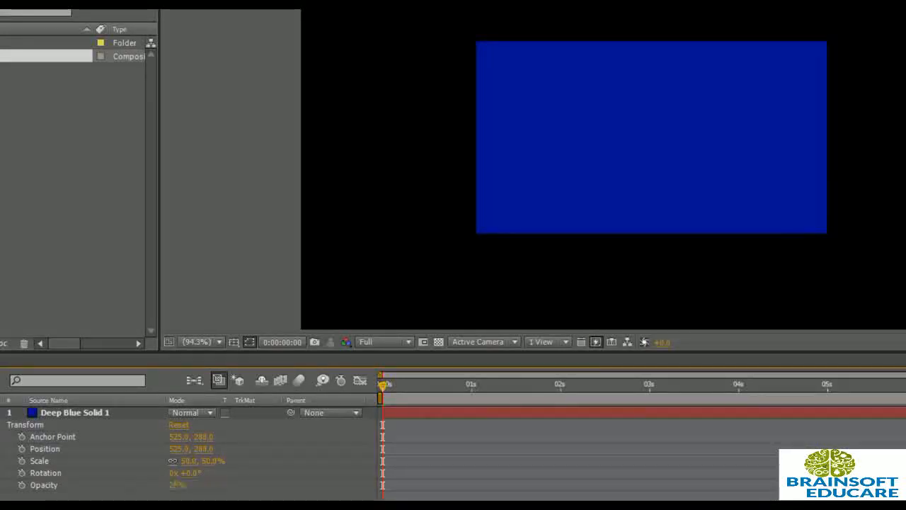
Step: Rotate the solid to about 153° and raise its opacity
left_click_drag(193, 472, 271, 469)
left_click(178, 485)
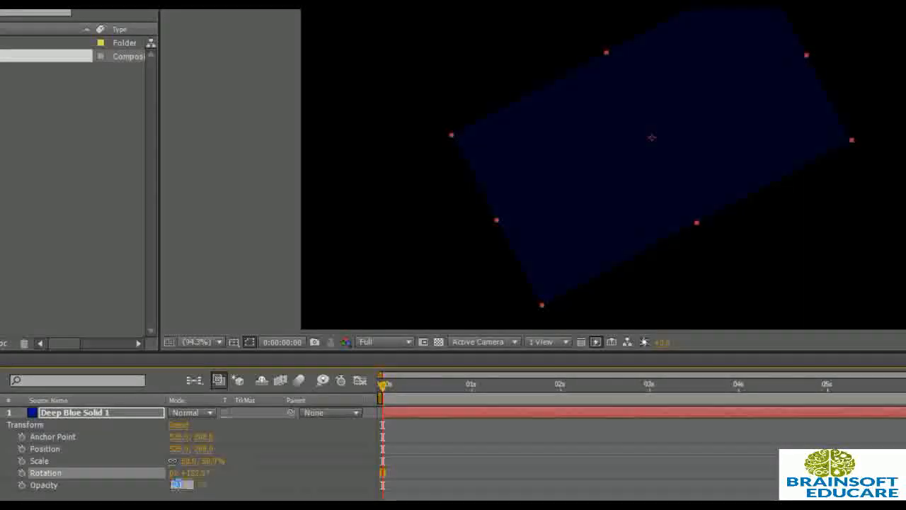
key("Return")
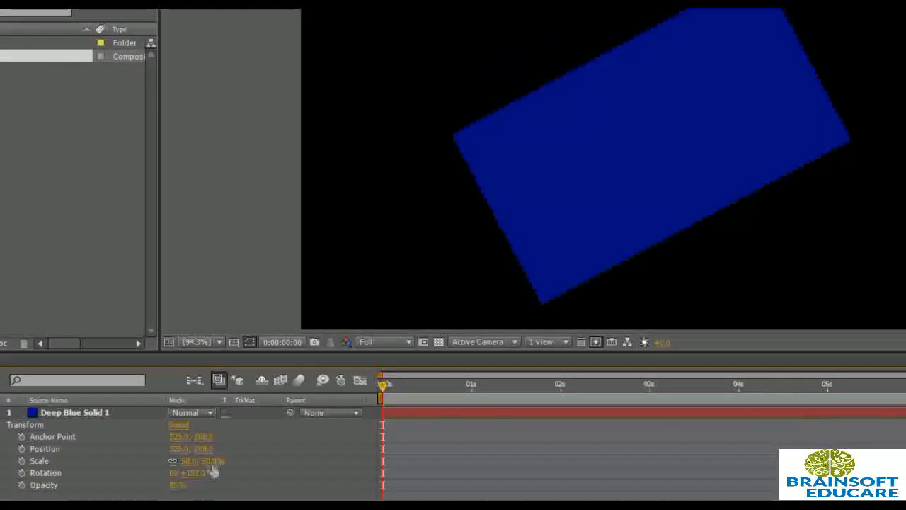
Step: Try enlarging the solid and moving it downward, and reset all its Transform properties to their defaults
left_click_drag(212, 461, 256, 468)
left_click_drag(208, 449, 344, 449)
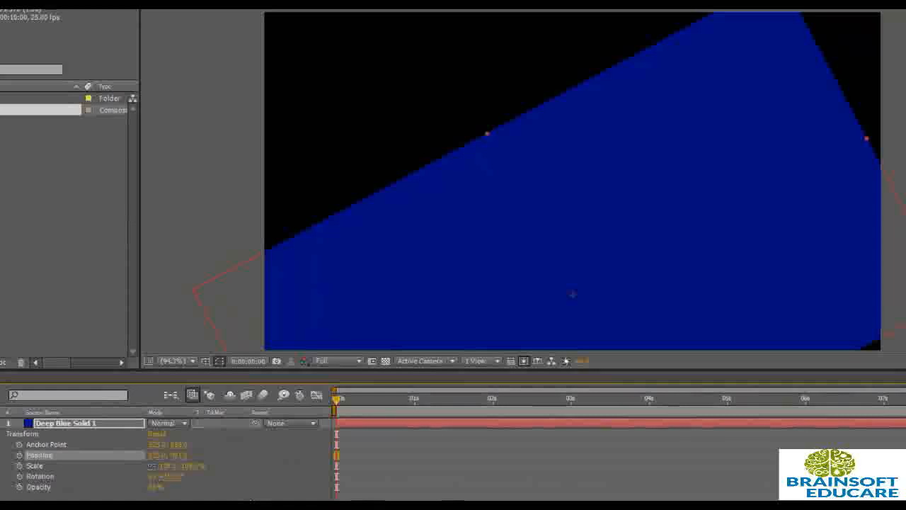
left_click(160, 434)
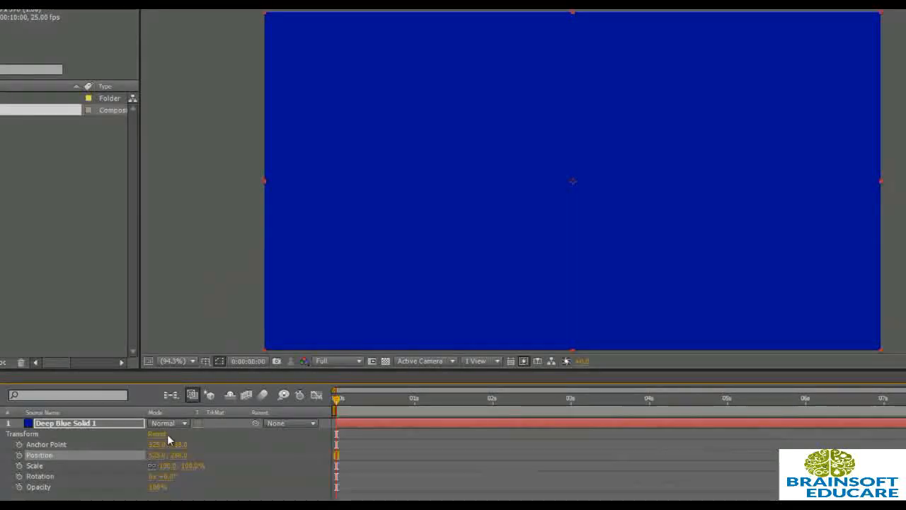